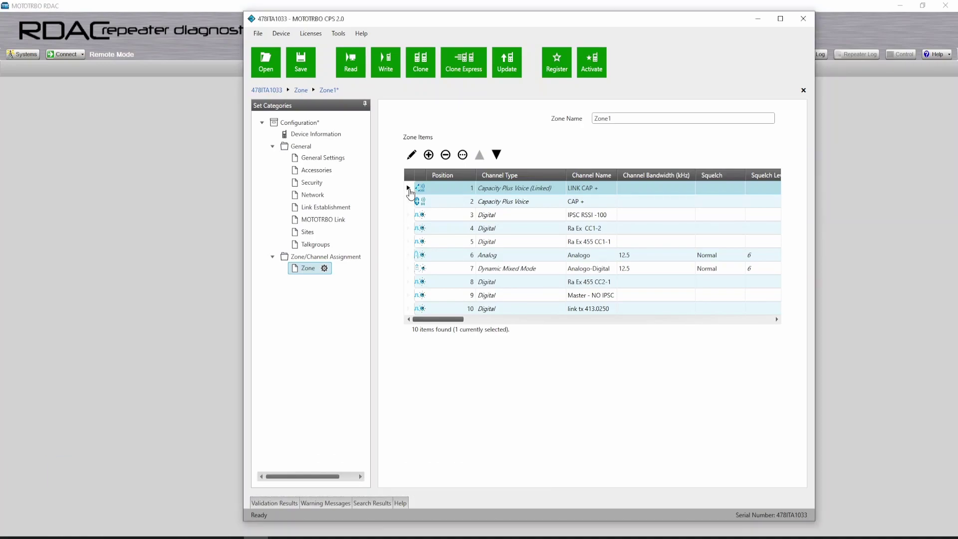
- Review the LINK CAP + channel of Zone1 and the repeater's Link Establishment, Network, Sites and Talkgroups settings
{"action": "left_click", "coordinate": [416, 158]}
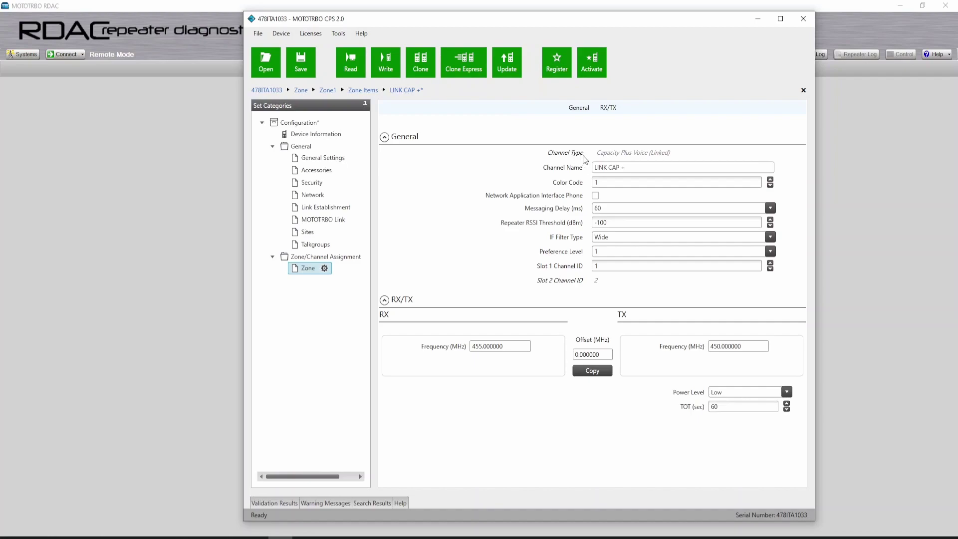
{"action": "left_click", "coordinate": [637, 168]}
{"action": "left_click", "coordinate": [333, 211]}
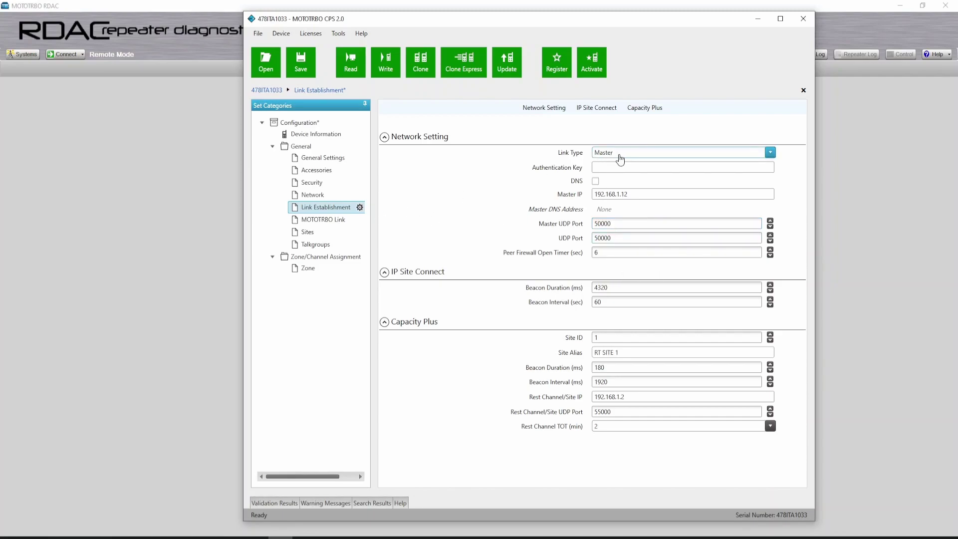
{"action": "left_click", "coordinate": [319, 195]}
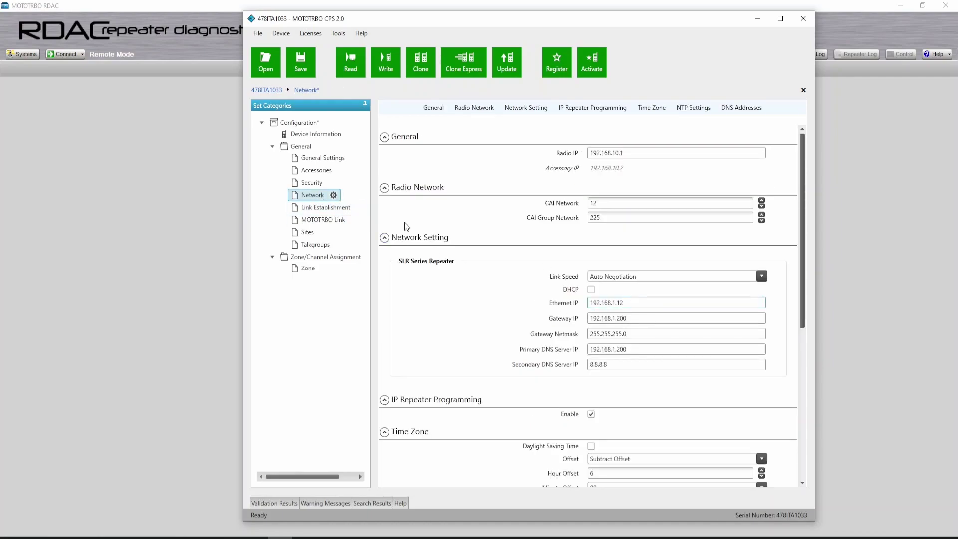
{"action": "left_click", "coordinate": [311, 234]}
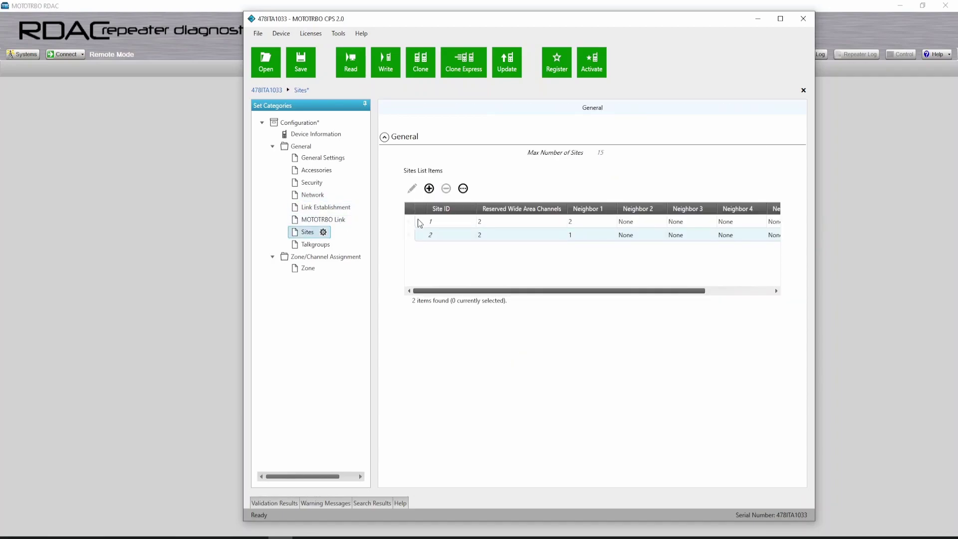
{"action": "left_click", "coordinate": [315, 245]}
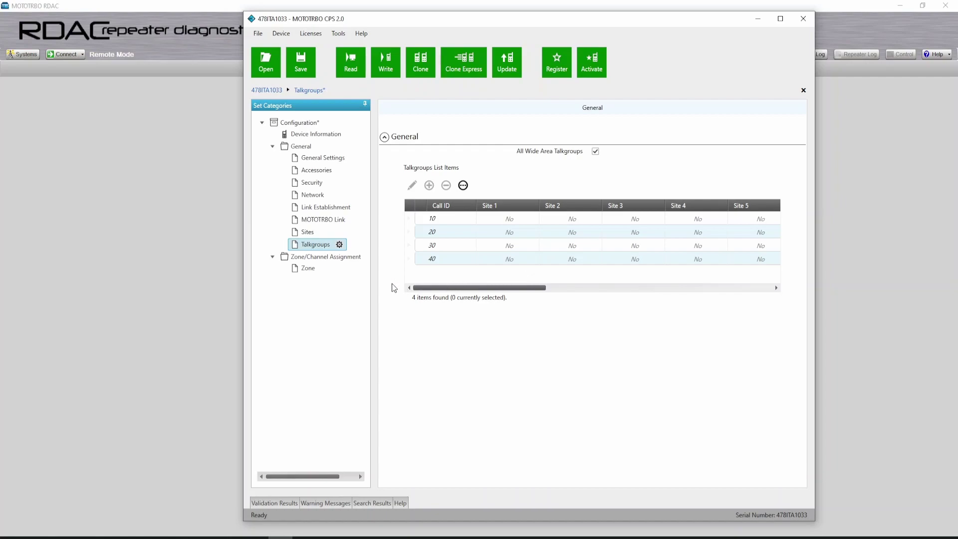
- Switch to MOTOTRBO RDAC and compare the remote settings of the existing DEMO and CAP PLUS systems
{"action": "left_click", "coordinate": [181, 255]}
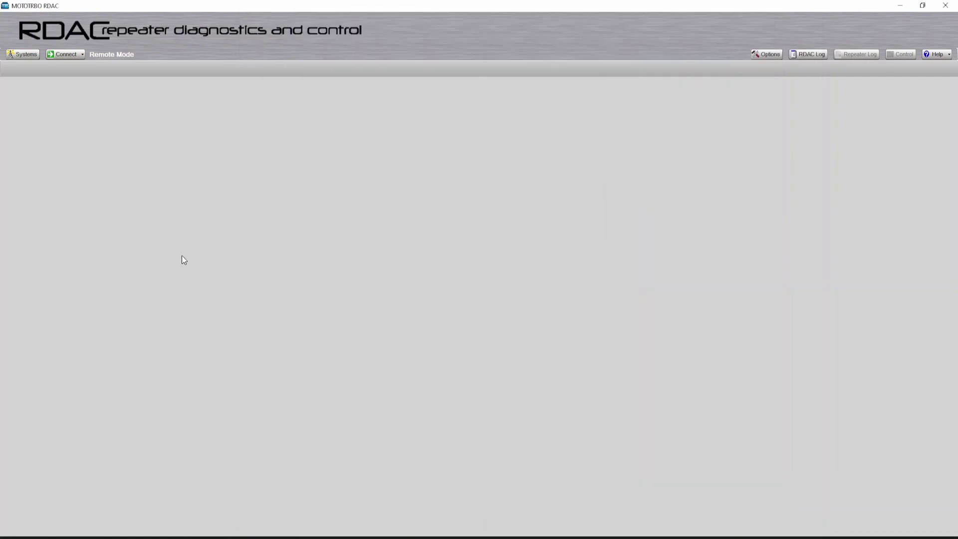
{"action": "left_click", "coordinate": [29, 55]}
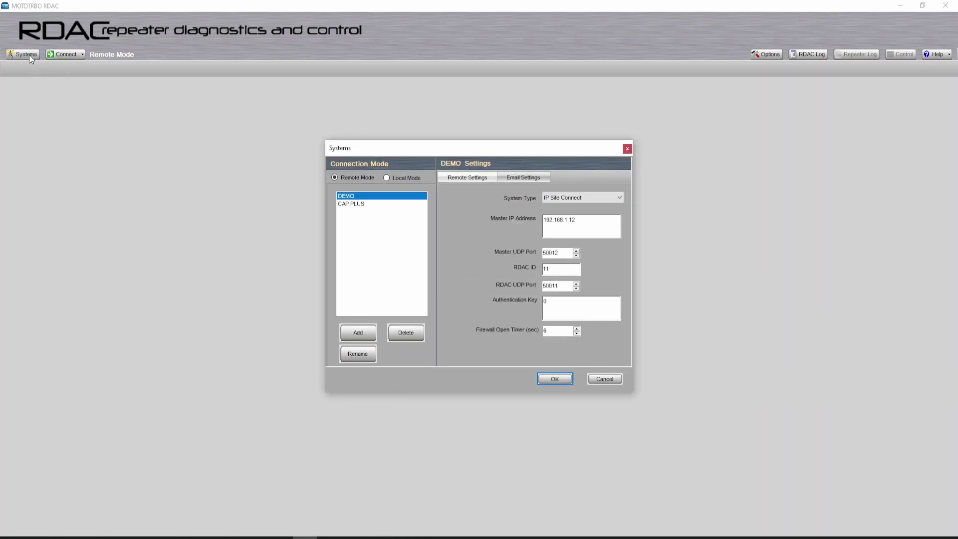
{"action": "left_click", "coordinate": [371, 204]}
{"action": "left_click", "coordinate": [373, 196]}
{"action": "left_click", "coordinate": [373, 205]}
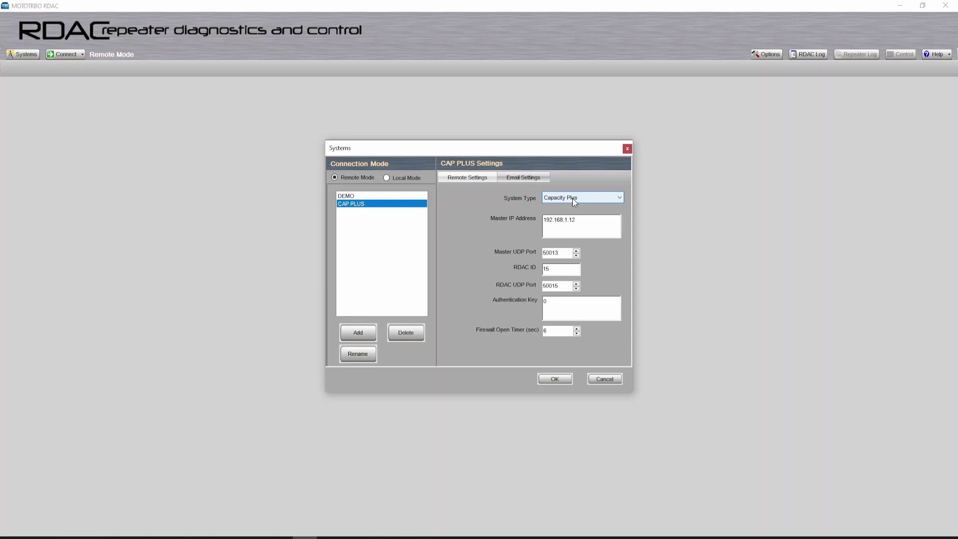
- Add a new remote-mode system and name it LCP
{"action": "left_click", "coordinate": [366, 334]}
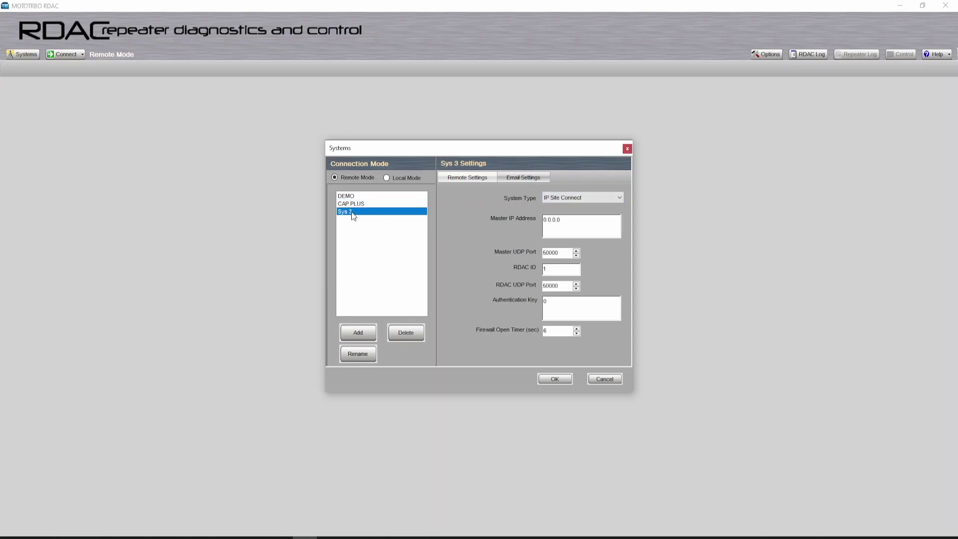
{"action": "left_click", "coordinate": [359, 354]}
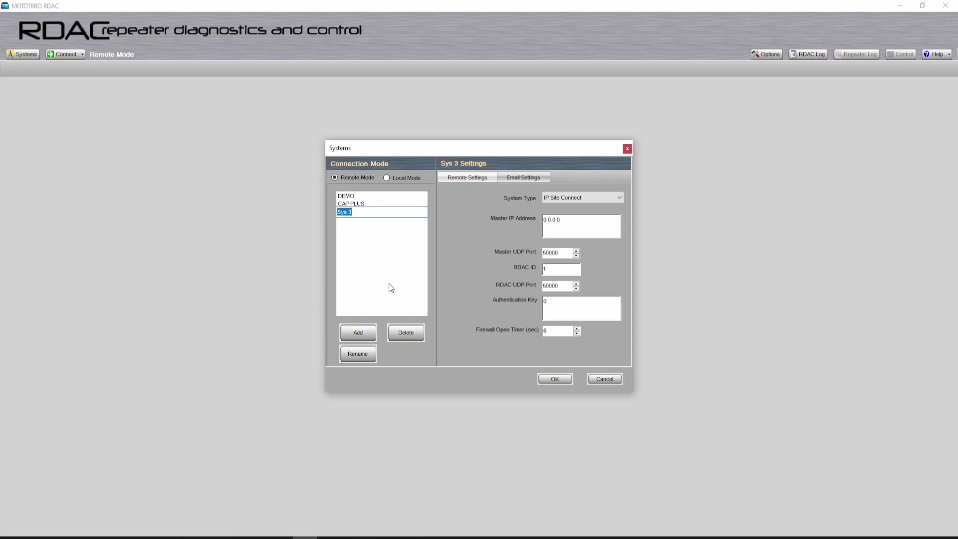
{"action": "type", "text": "LCP"}
{"action": "key", "text": "Return"}
- Set the LCP system type to Linked Capacity Plus and its Master IP Address to 192.168.1.12
{"action": "left_click", "coordinate": [591, 199]}
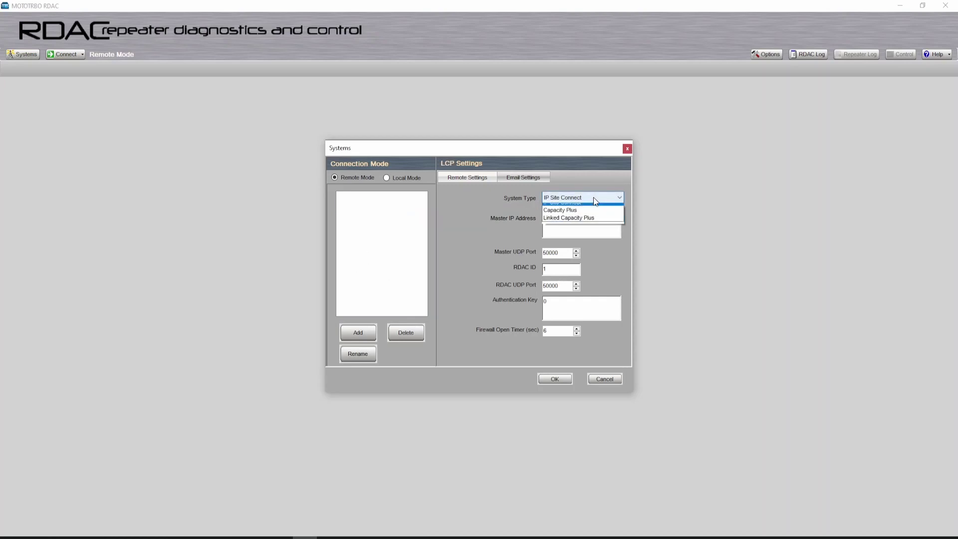
{"action": "left_click", "coordinate": [593, 223]}
{"action": "left_click_drag", "start_coordinate": [562, 220], "coordinate": [535, 223]}
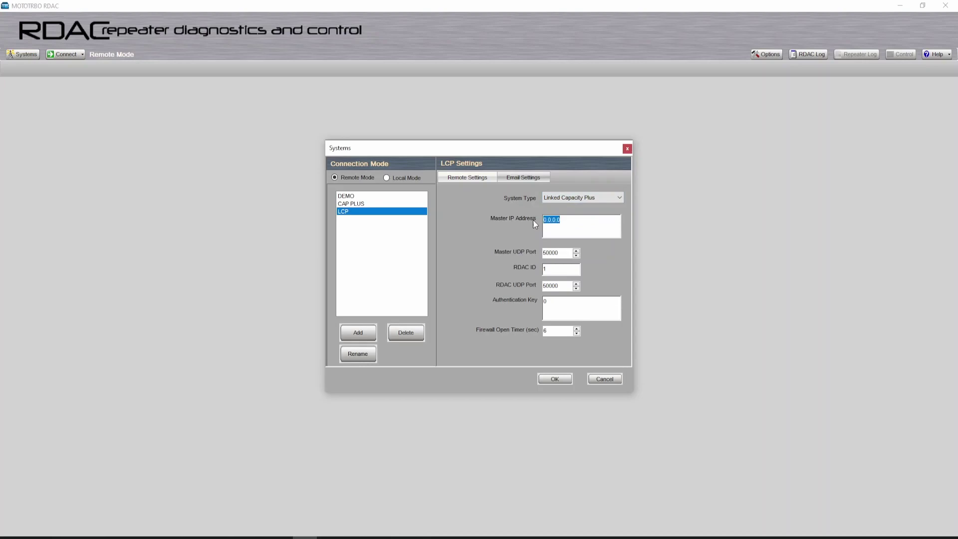
{"action": "type", "text": "192.168.1.12"}
- Change the last digit of LCP's Master UDP Port and RDAC UDP Port to 3, and save the systems configuration
{"action": "left_click", "coordinate": [563, 255]}
{"action": "key", "text": "BackSpace"}
{"action": "type", "text": "3"}
{"action": "left_click", "coordinate": [565, 286]}
{"action": "key", "text": "BackSpace"}
{"action": "type", "text": "3"}
{"action": "left_click", "coordinate": [554, 379]}
- Connect to the LCP system
{"action": "left_click", "coordinate": [83, 55]}
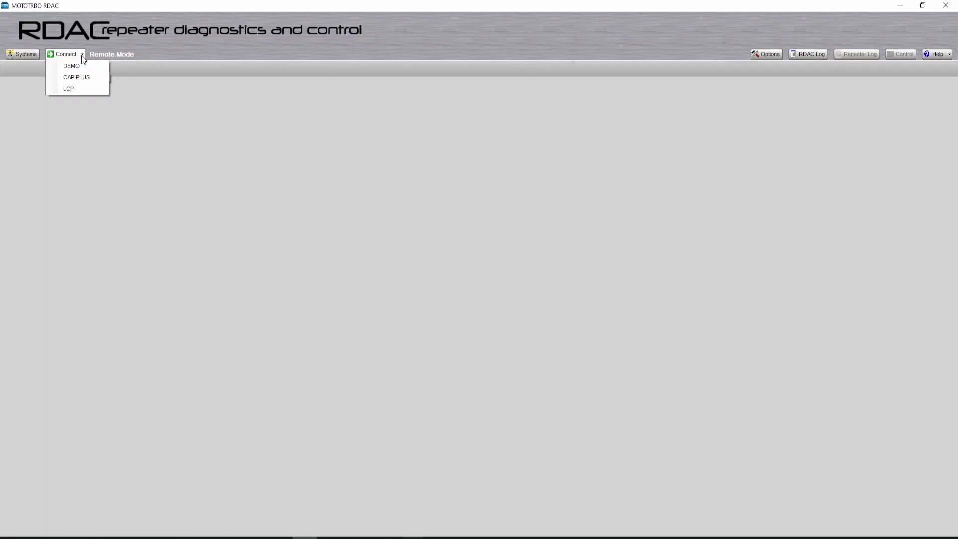
{"action": "left_click", "coordinate": [77, 90]}
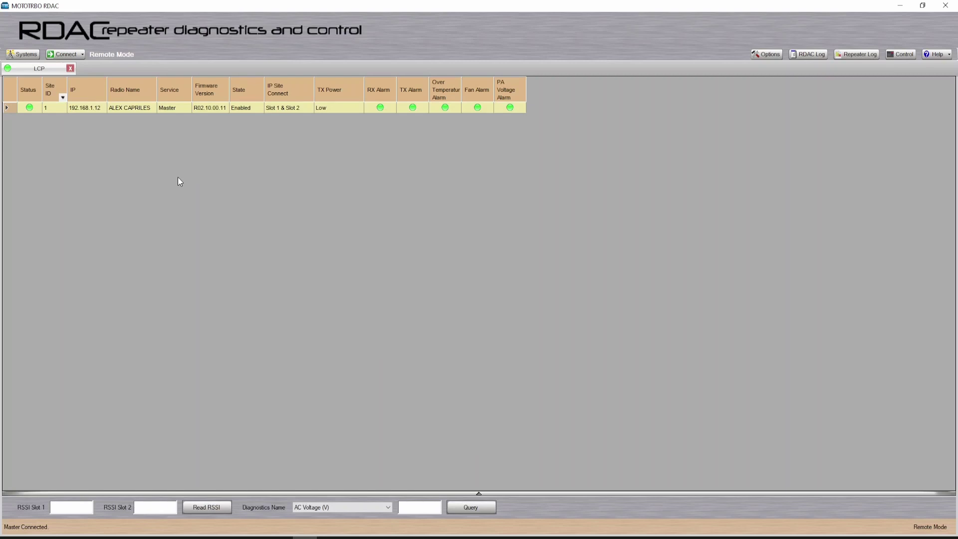
- Add the Software Update Management Alarm column to the repeater table, and show all remaining available columns
{"action": "right_click", "coordinate": [295, 89]}
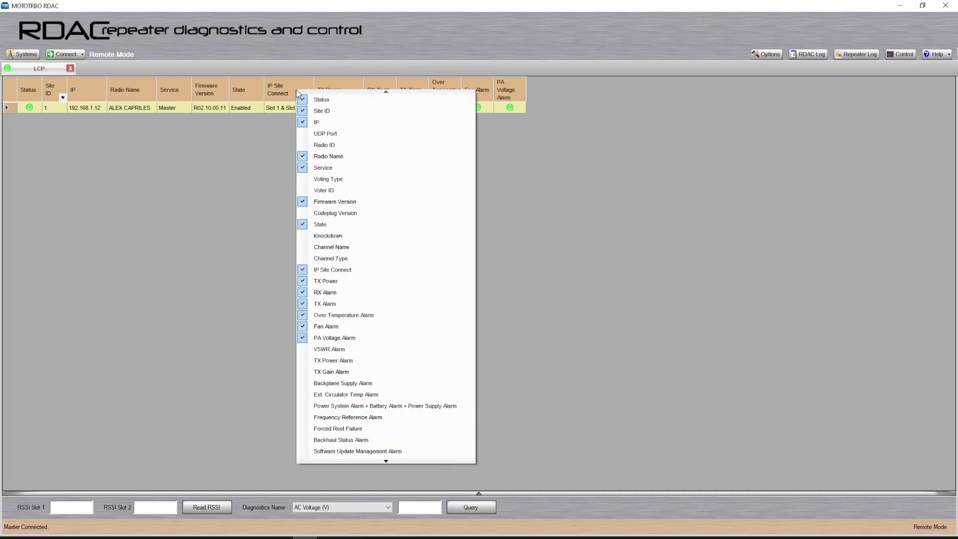
{"action": "left_click", "coordinate": [303, 452]}
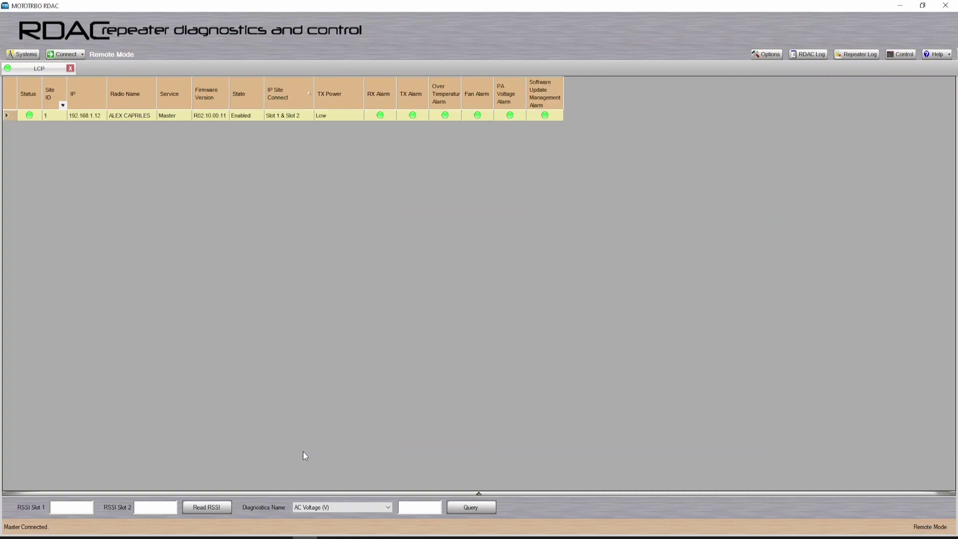
{"action": "right_click", "coordinate": [295, 103]}
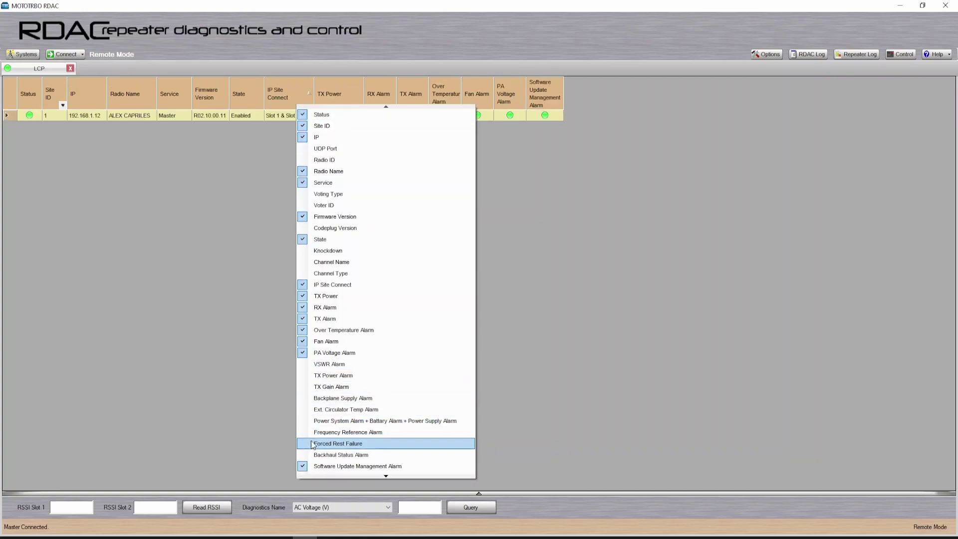
{"action": "scroll", "coordinate": [308, 468], "scroll_direction": "down", "scroll_amount": 1}
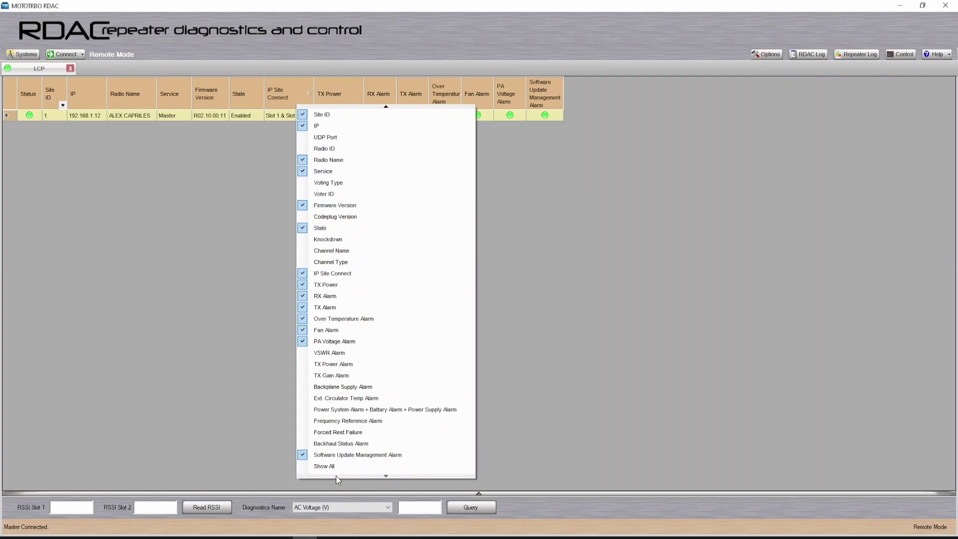
{"action": "left_click", "coordinate": [310, 467]}
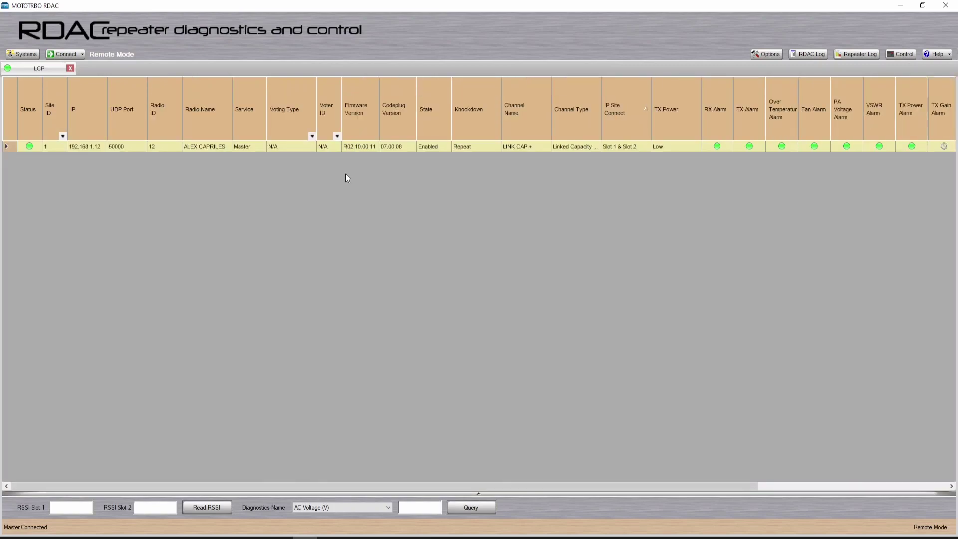
{"action": "left_click_drag", "start_coordinate": [352, 485], "coordinate": [297, 482]}
- Read the repeater's RSSI for both slots and view the available diagnostics parameters, keeping AC Voltage (V) selected
{"action": "left_click", "coordinate": [213, 508]}
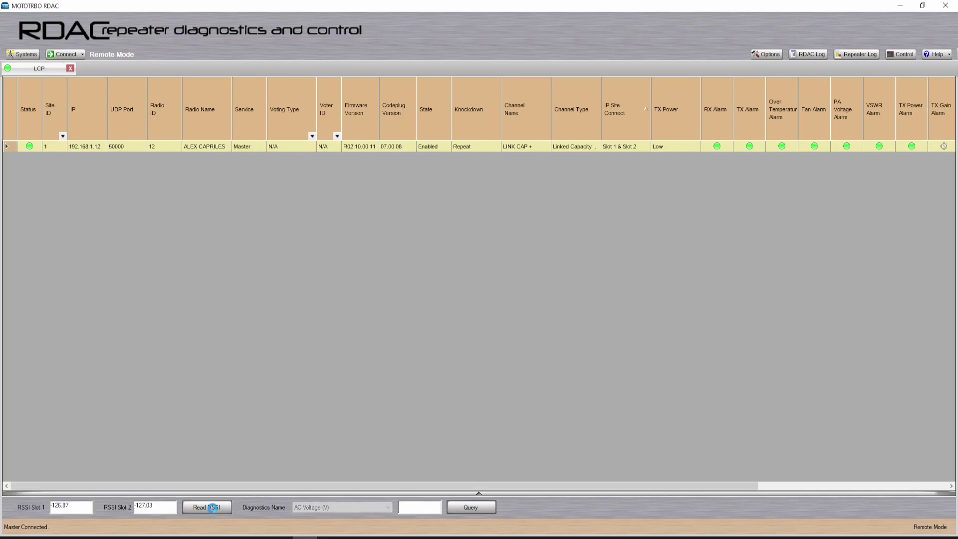
{"action": "left_click", "coordinate": [388, 508]}
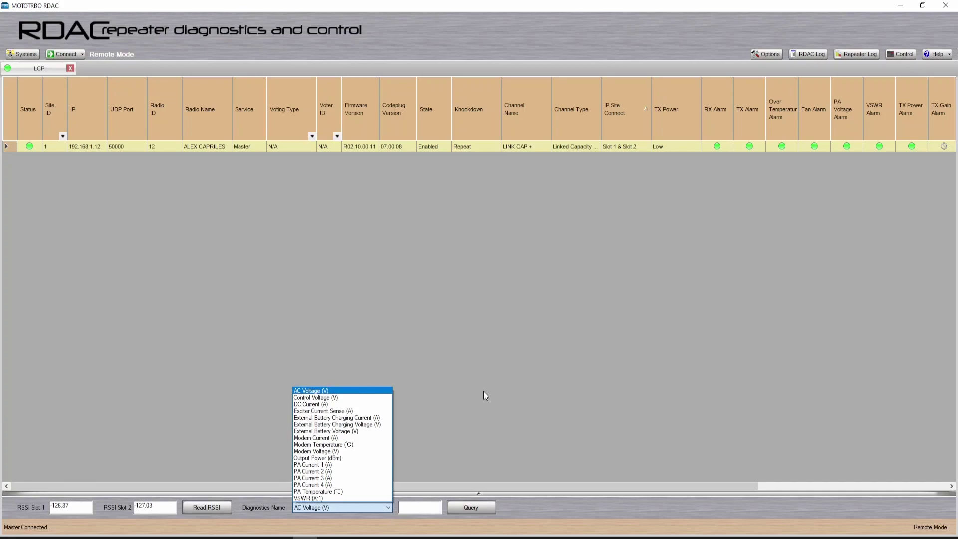
{"action": "left_click", "coordinate": [473, 335]}
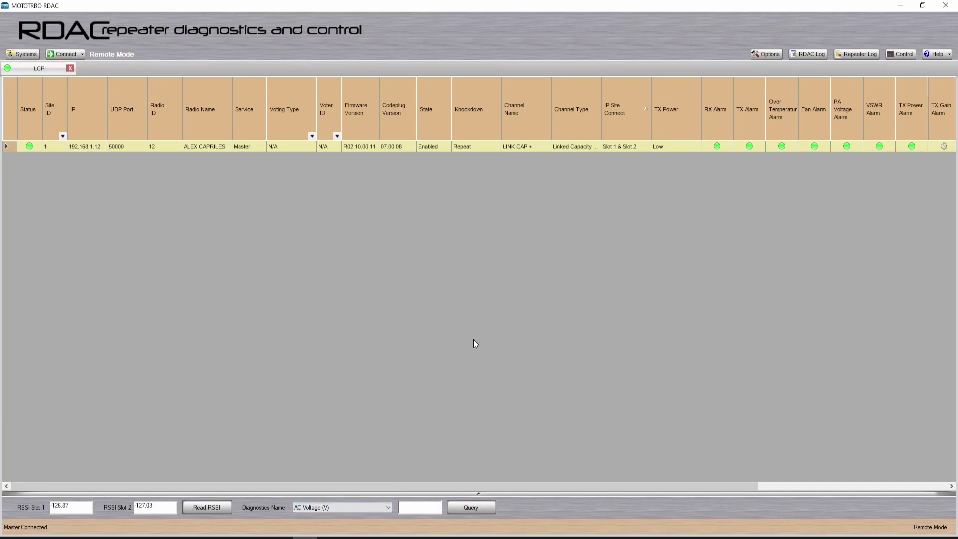